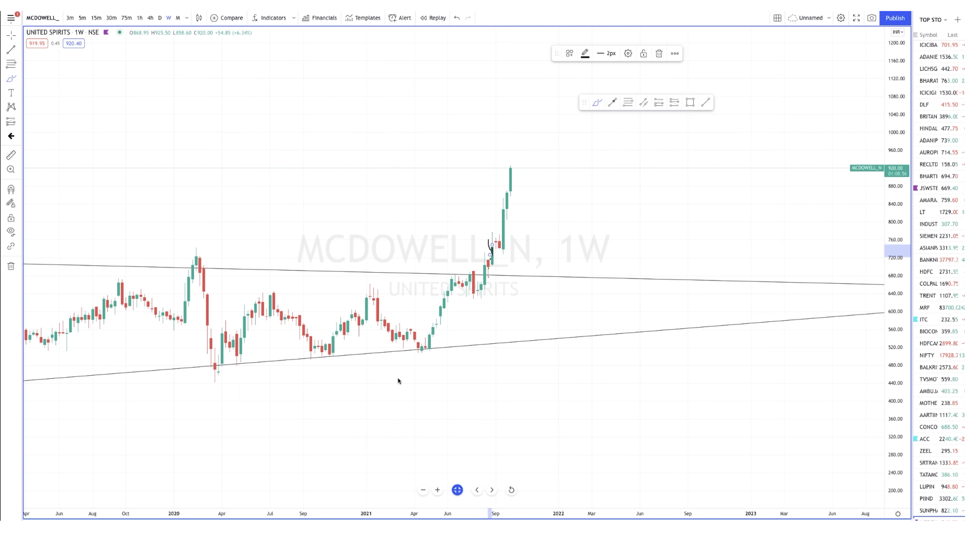
Step: Zoom the MCDOWELL-N chart out and back in to frame the converging triangle
scroll(398, 379, "down", 2)
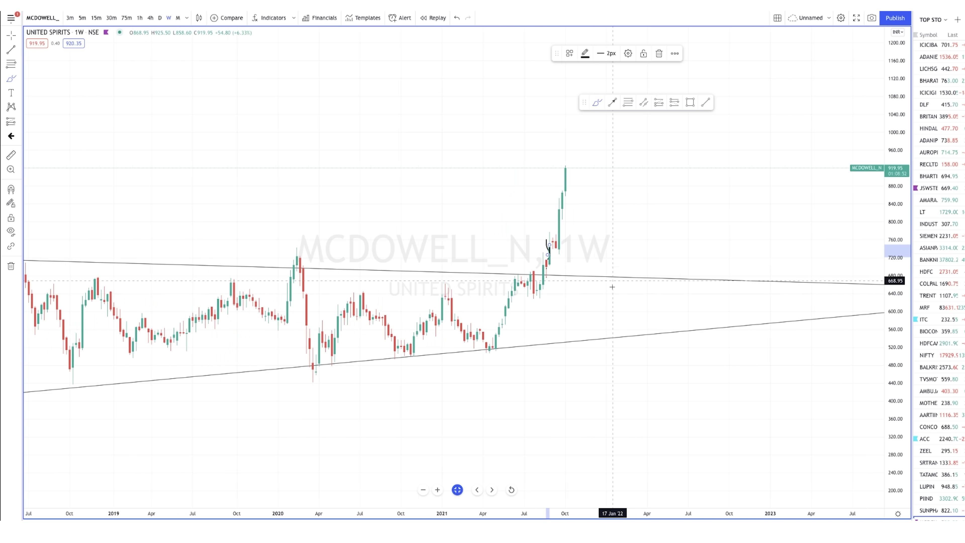
scroll(618, 257, "up", 2)
scroll(441, 334, "up", 4)
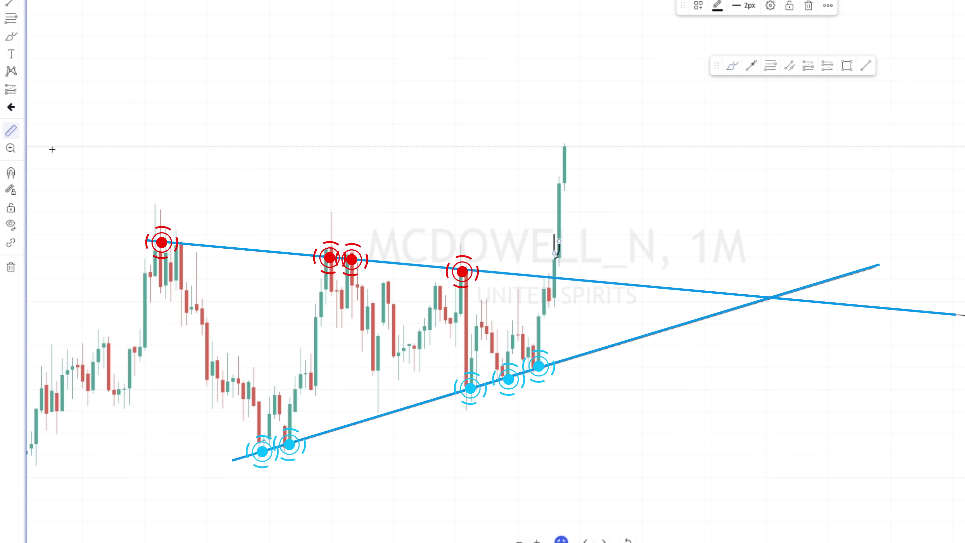
Step: Measure the price range from the triangle highs, then dismiss the measurement
left_click(144, 234)
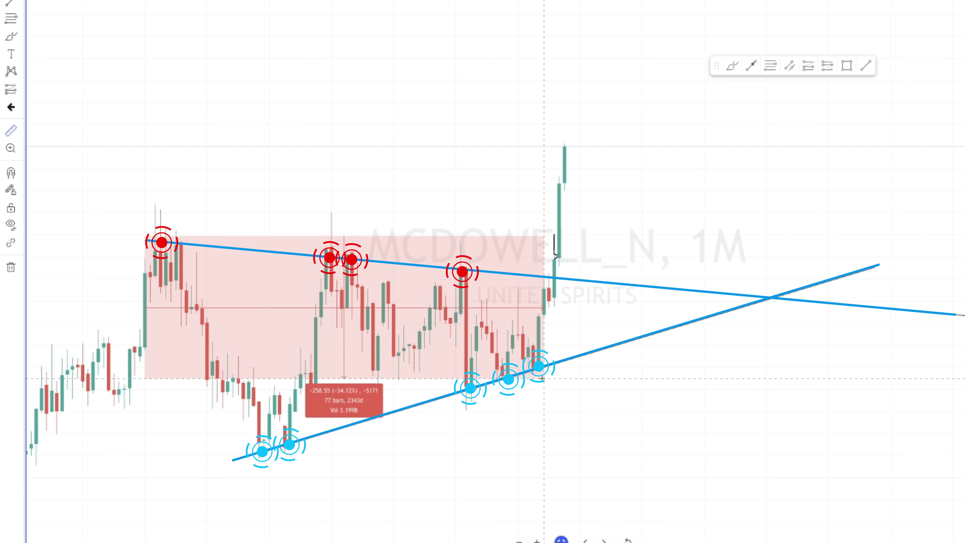
left_click(618, 386)
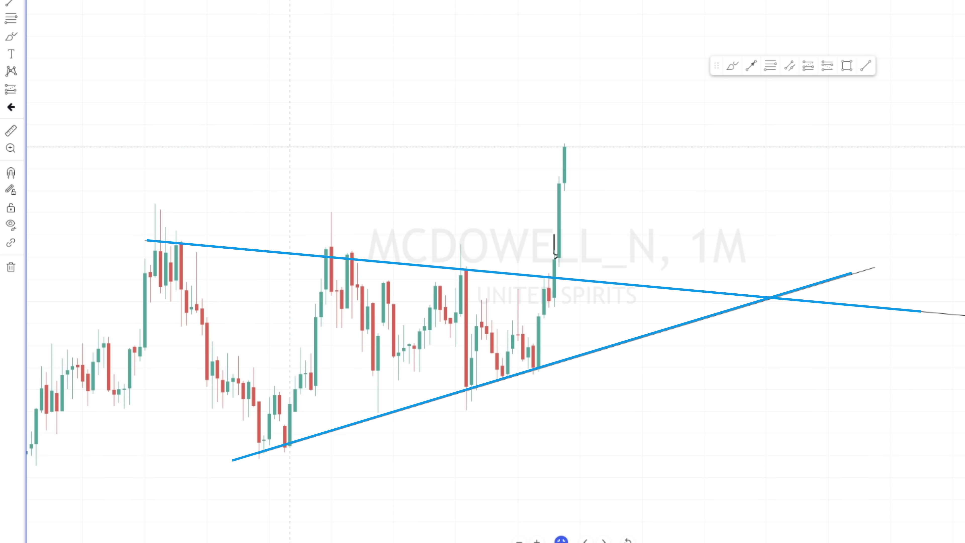
Step: Show MCDOWELL-N on daily candles with the price scale stretched vertically
left_click(166, 15)
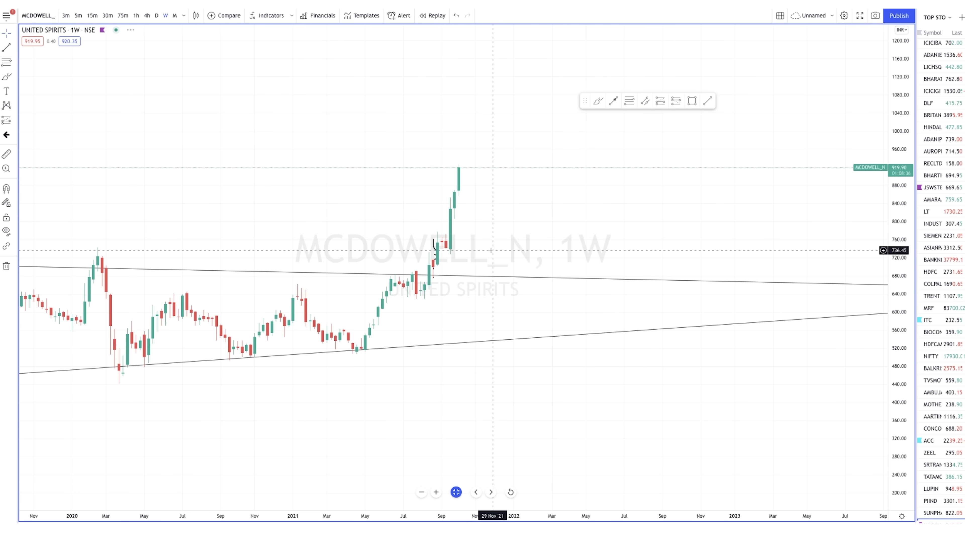
left_click(156, 15)
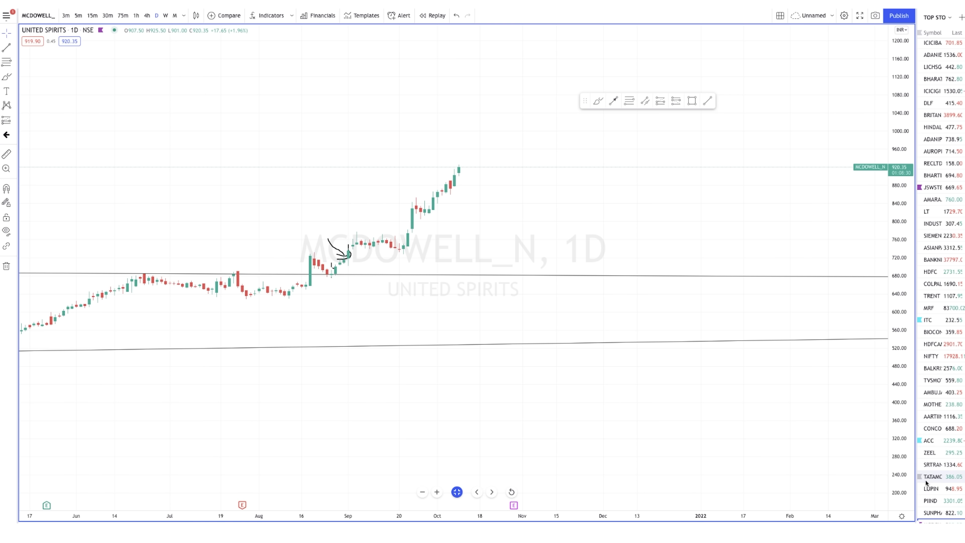
left_click_drag(899, 485, 895, 399)
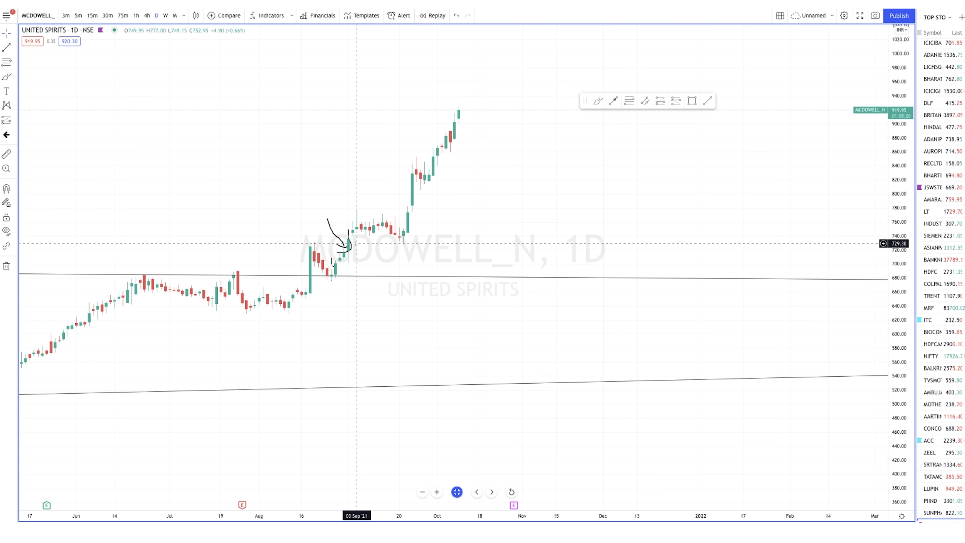
Step: Draw a brush arrow at the early-September entry candle and delete the extra brush curve
left_click(4, 83)
left_click_drag(361, 235, 389, 243)
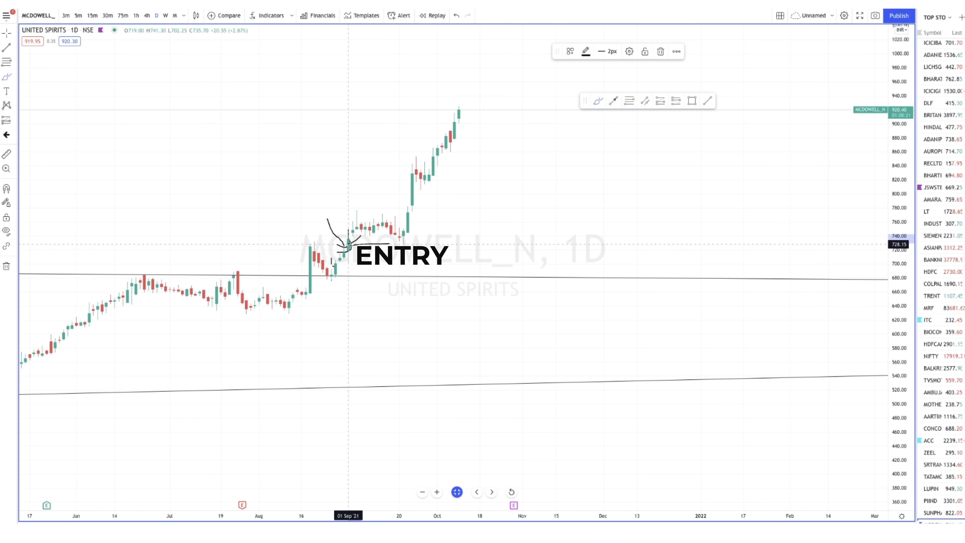
left_click(8, 78)
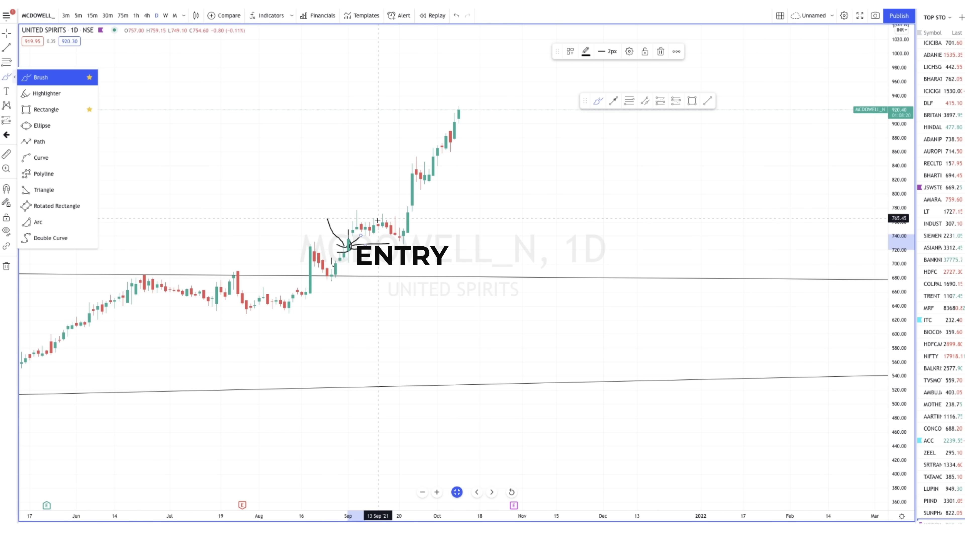
mouse_move(378, 250)
left_mouse_down()
mouse_move(404, 215)
mouse_move(437, 107)
left_mouse_up()
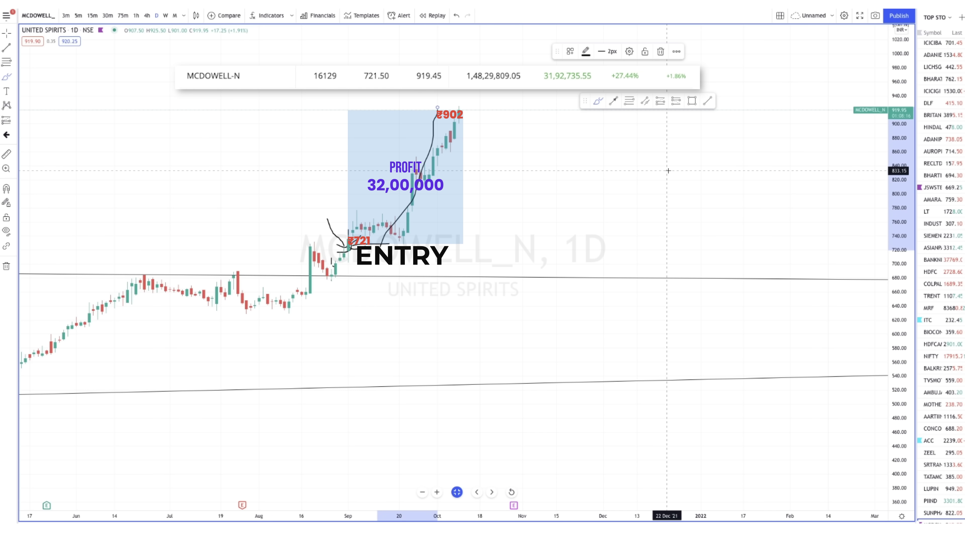
key("Delete")
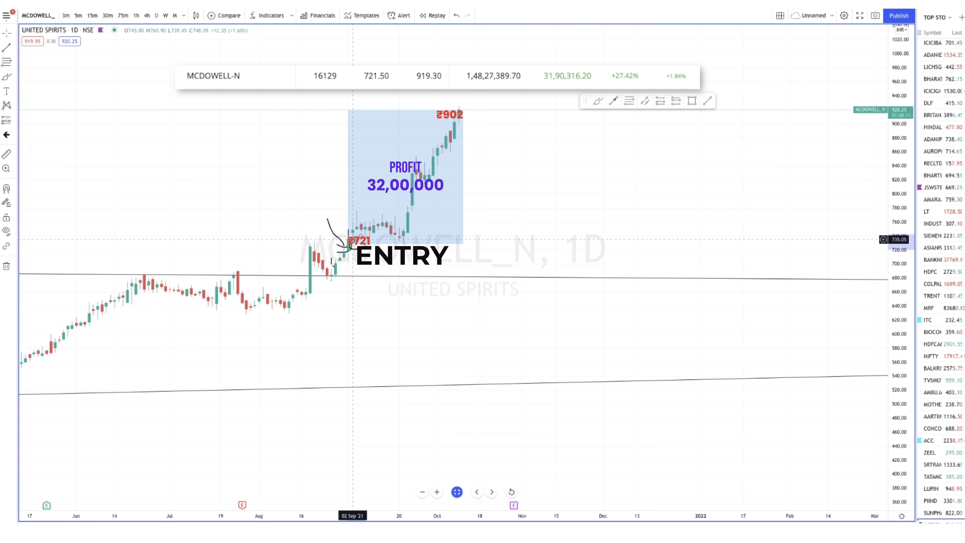
Step: Add a brush arrow at the daily candle retesting the upper trendline after the breakout
double_click(348, 249)
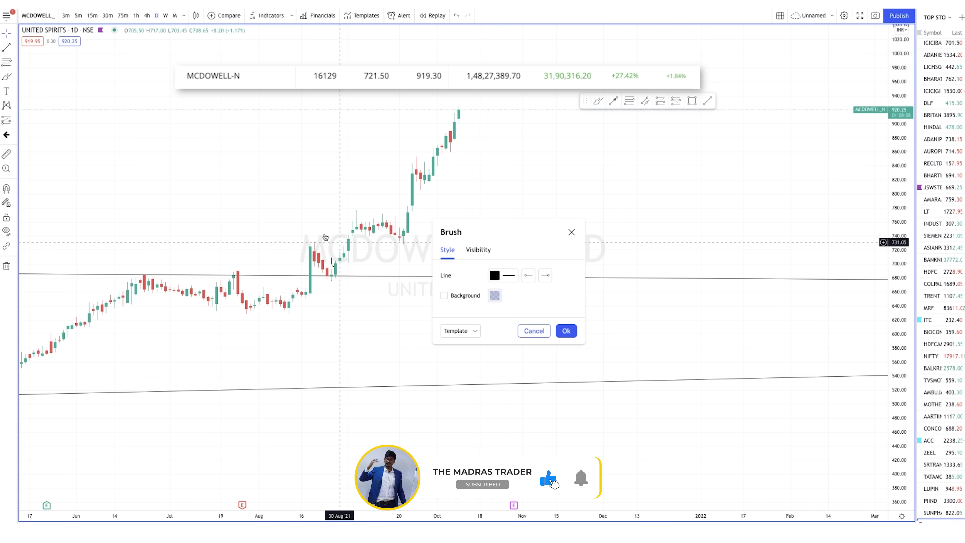
left_click(572, 232)
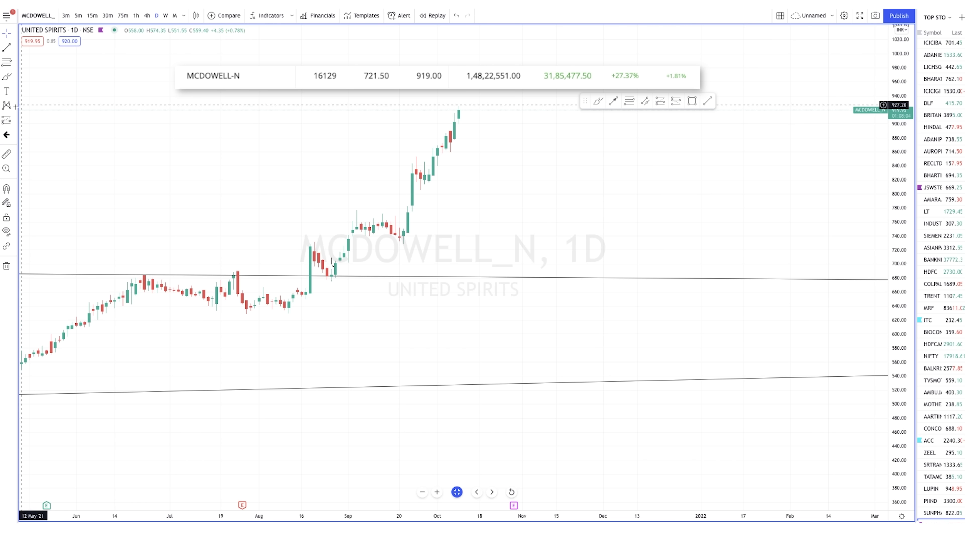
left_click(6, 77)
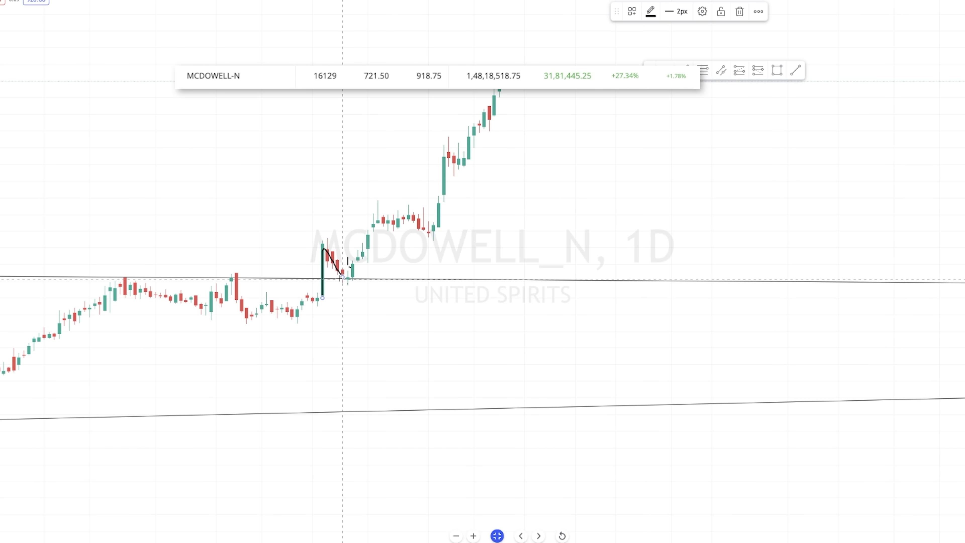
left_click_drag(368, 271, 352, 279)
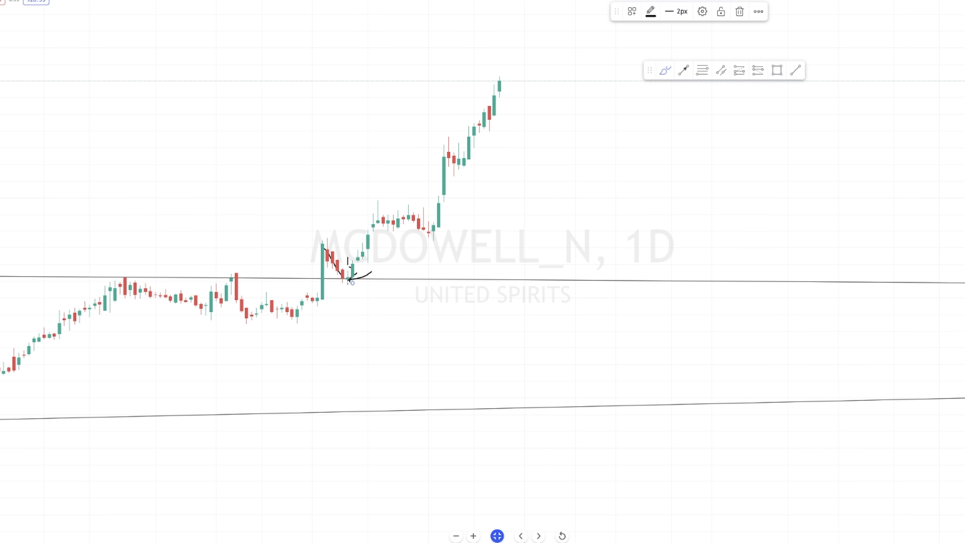
Step: Draw a brush arrow at the weekly retest, remove the stray wavy stroke, and return to daily candles
left_click(165, 16)
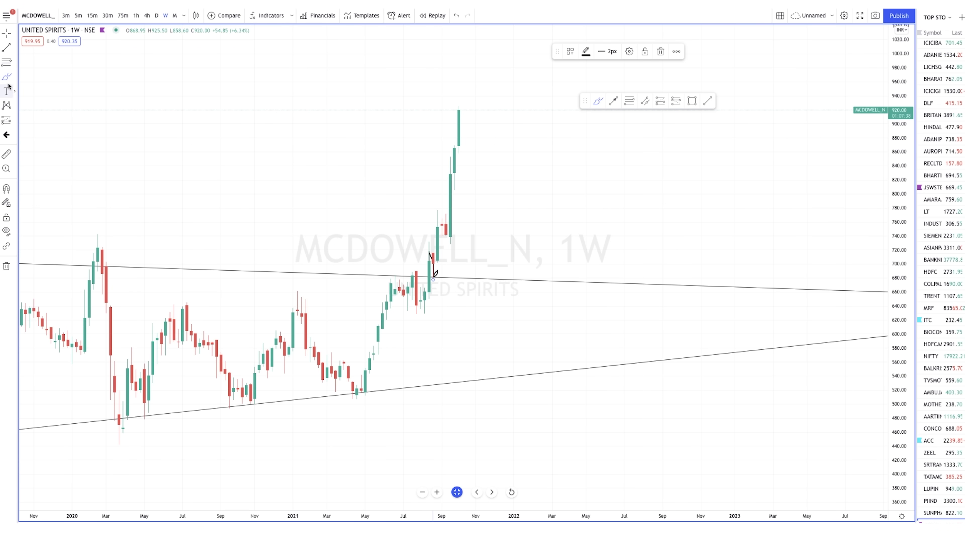
left_click(14, 77)
left_click(55, 78)
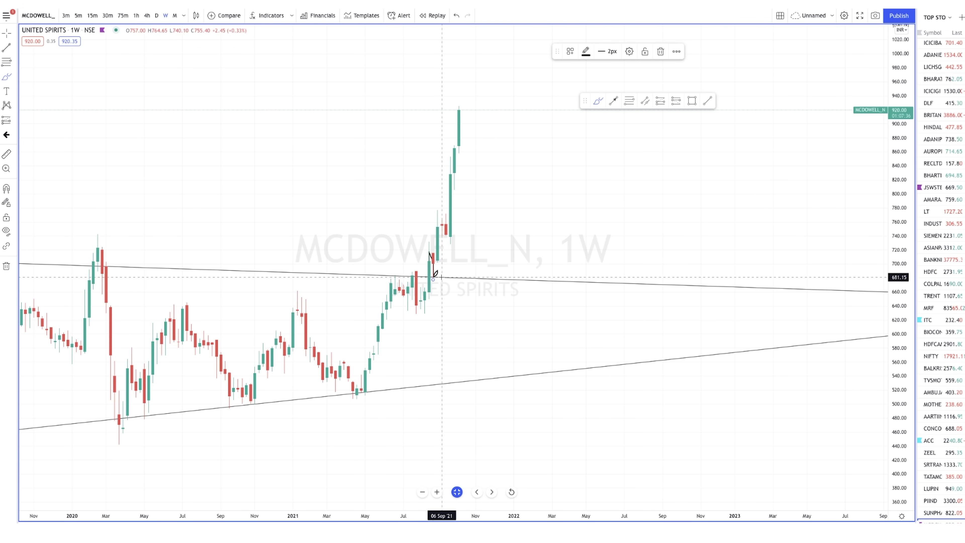
mouse_move(410, 280)
left_mouse_down()
mouse_move(425, 307)
mouse_move(429, 270)
mouse_move(450, 268)
mouse_move(460, 249)
mouse_move(495, 261)
mouse_move(523, 64)
left_mouse_up()
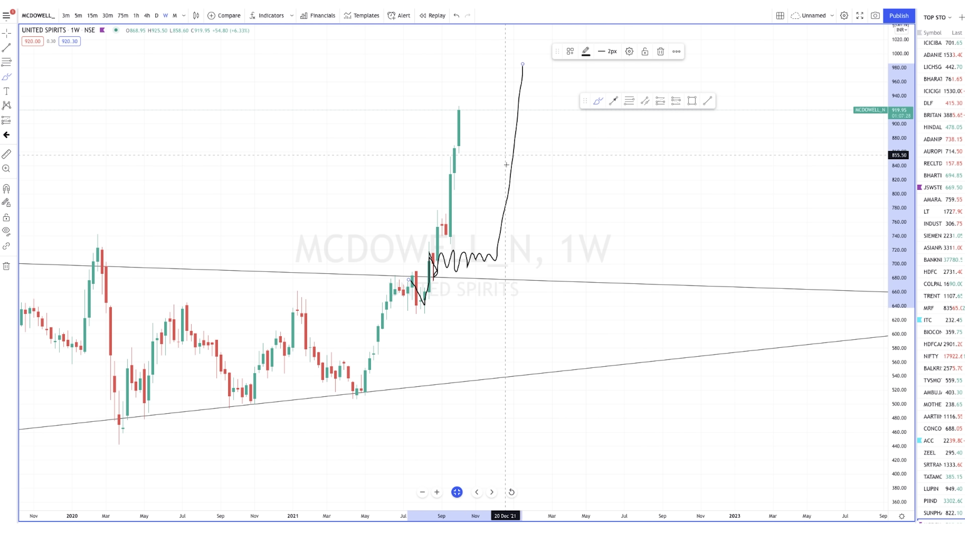
key("Delete")
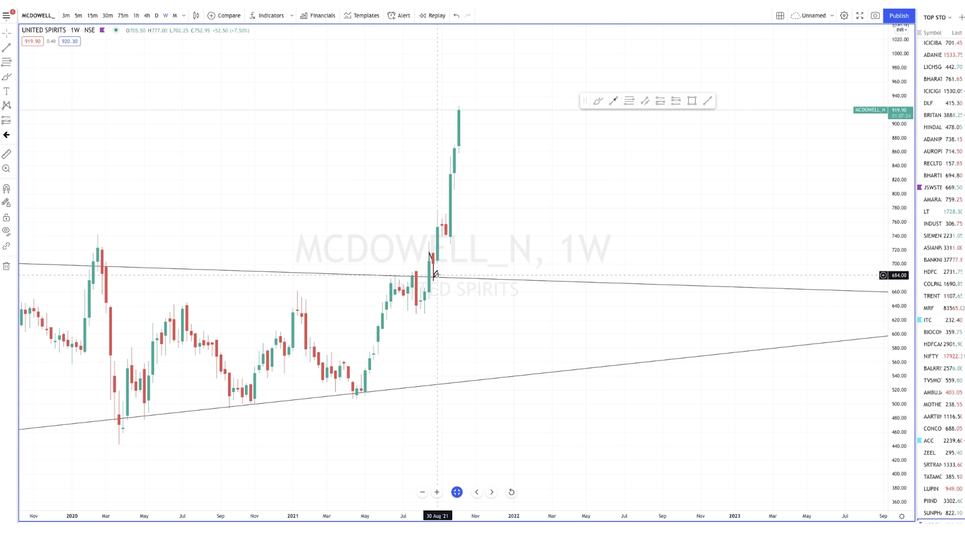
left_click(156, 15)
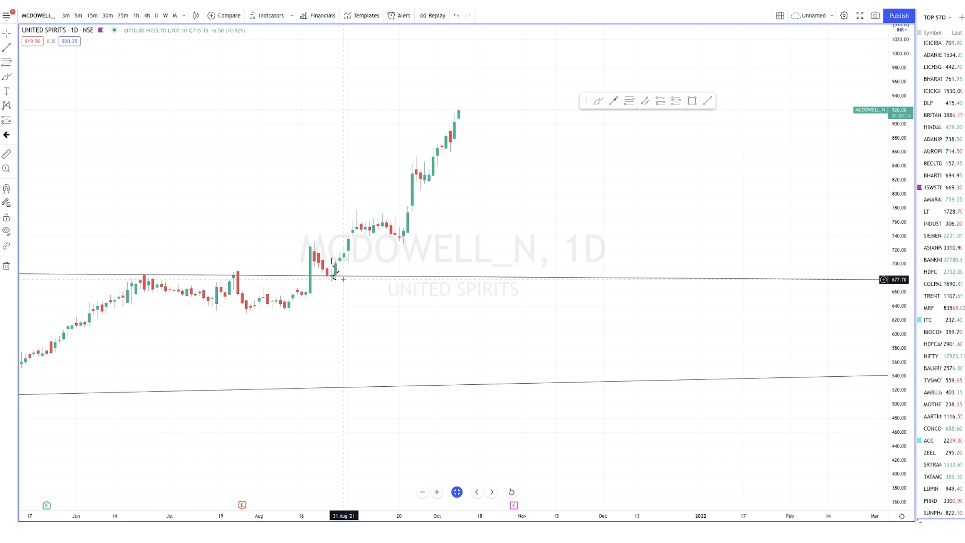
scroll(346, 284, "down", 1)
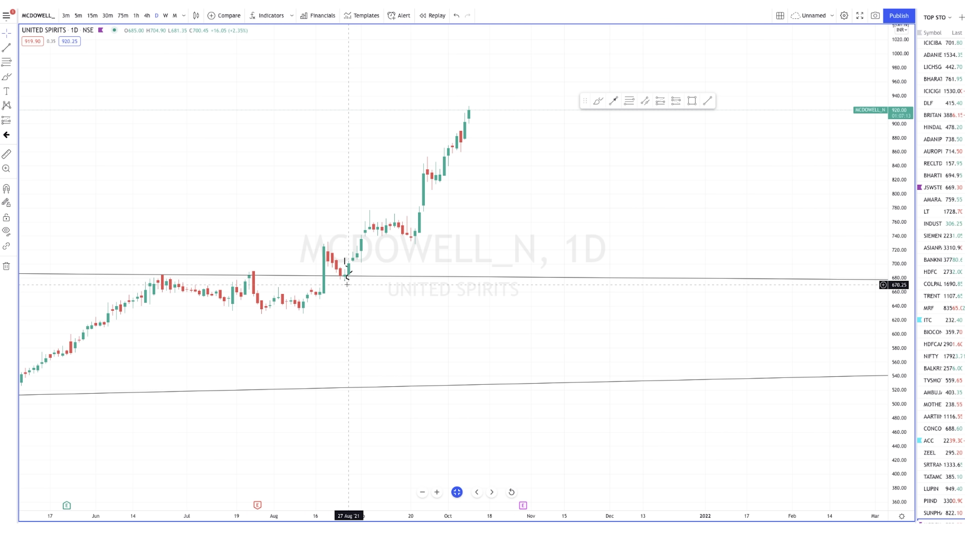
Step: Compare the triangle on weekly, monthly and daily candles, ending on monthly with the Brush tool selected
left_click(166, 16)
left_click(174, 16)
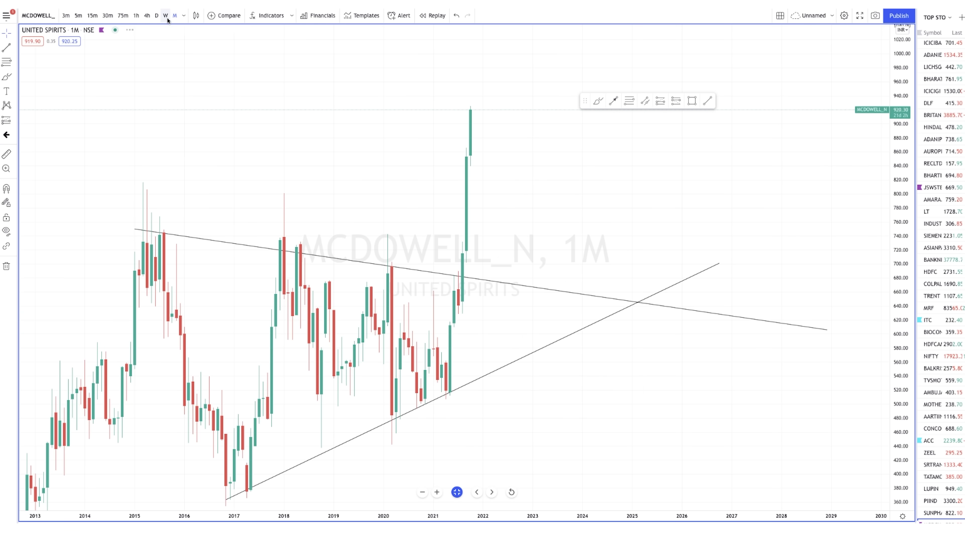
left_click(166, 17)
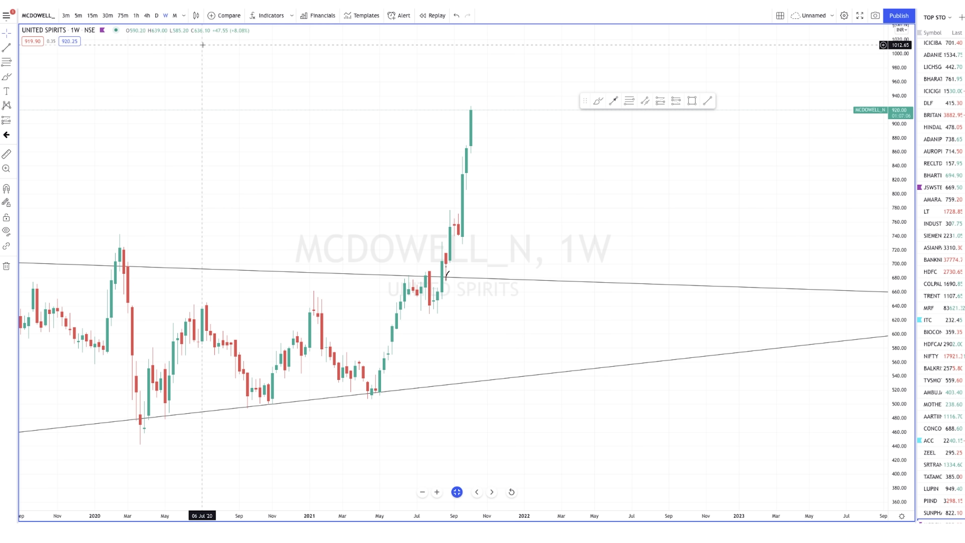
left_click(175, 16)
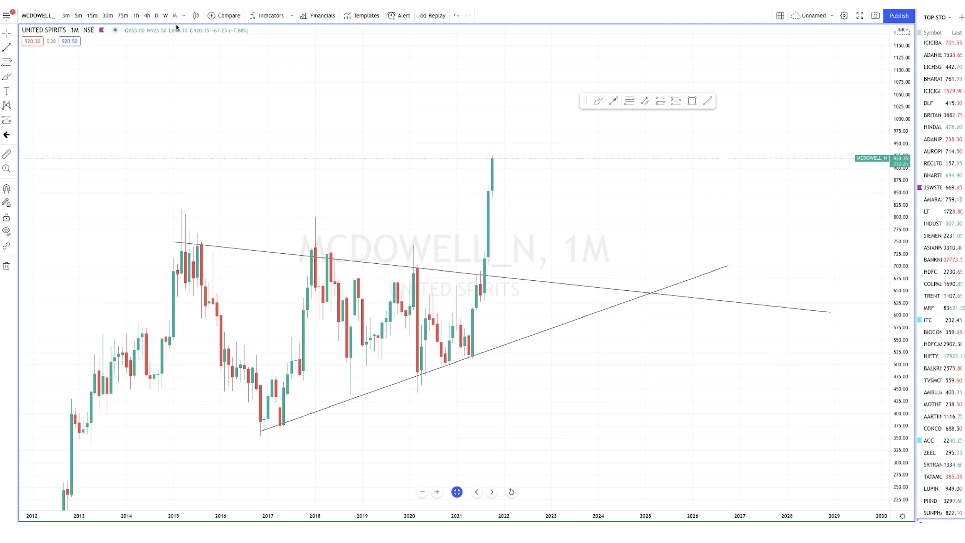
left_click(165, 15)
left_click(157, 16)
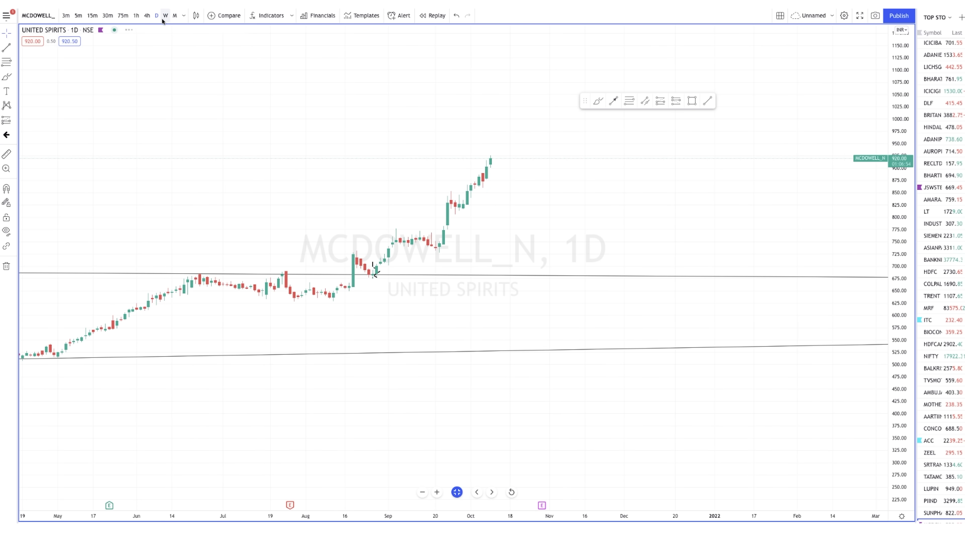
scroll(92, 245, "down", 1)
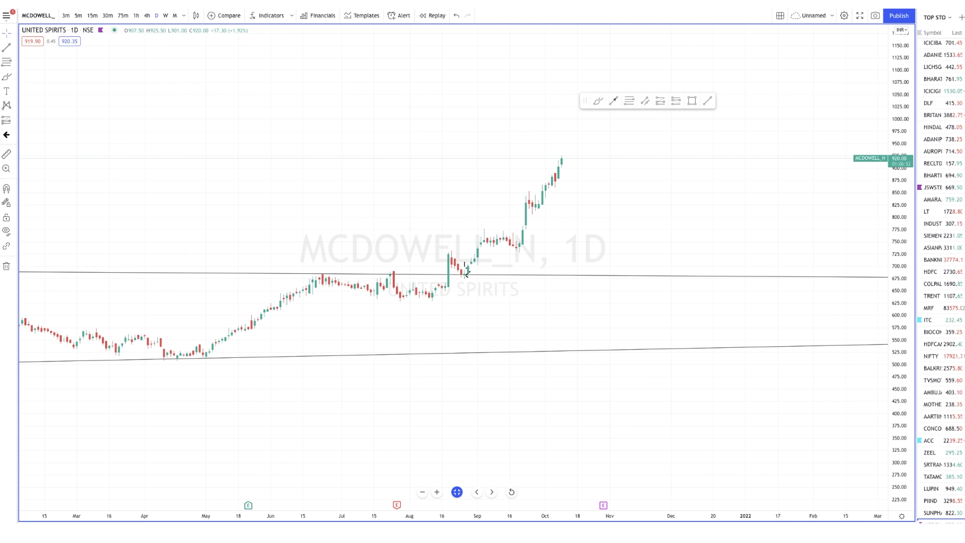
left_click(1, 81)
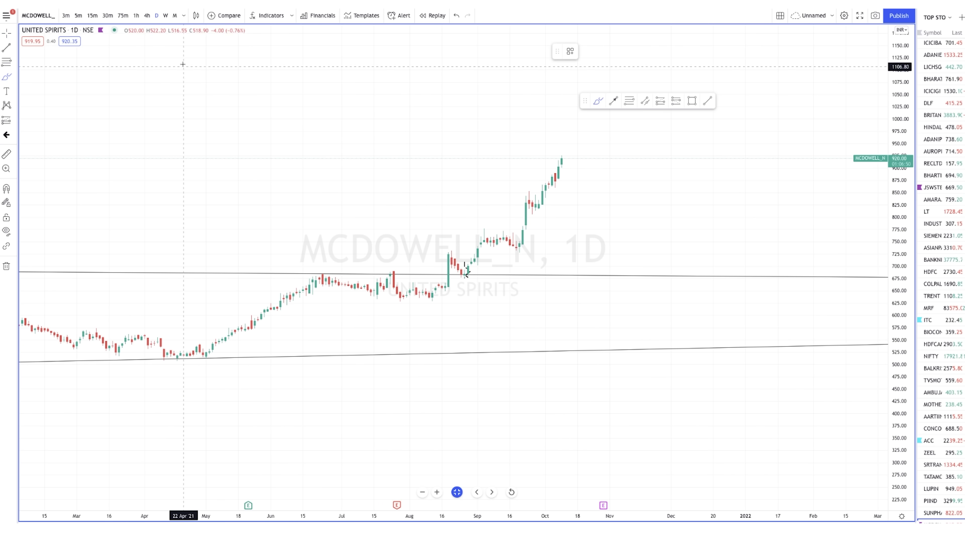
left_click(175, 16)
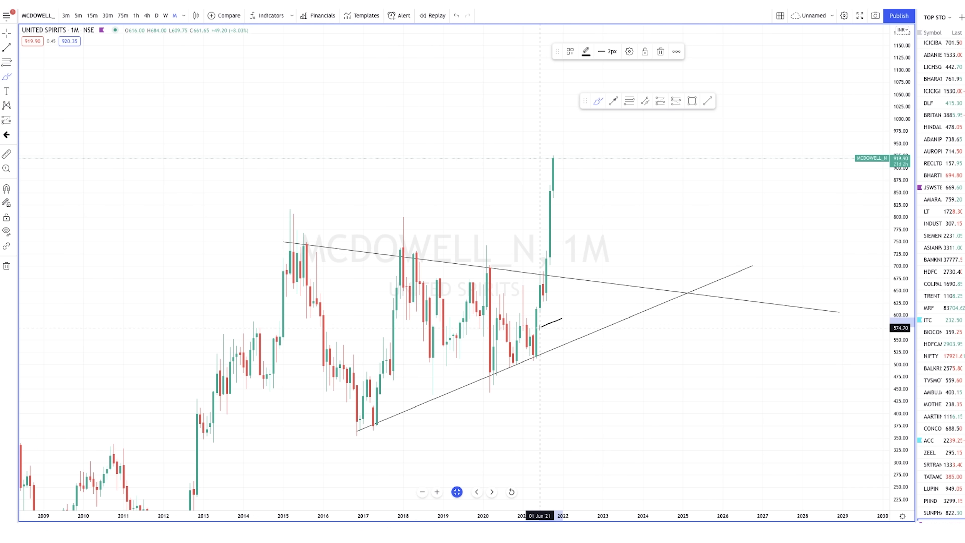
Step: Brush a retest mark where monthly price meets the upper trendline, then view it on weekly and daily candles
scroll(547, 329, "up", 1)
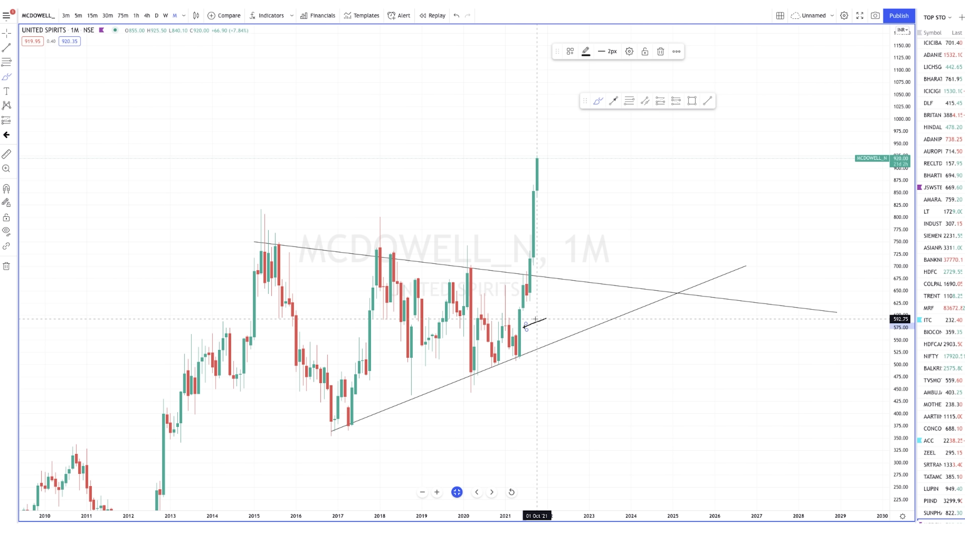
left_click_drag(506, 249, 530, 271)
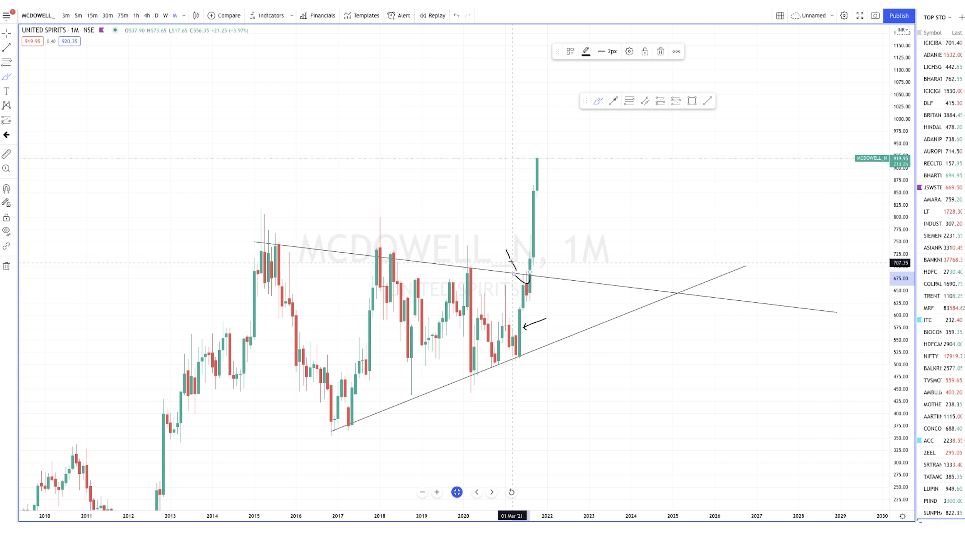
left_click(165, 16)
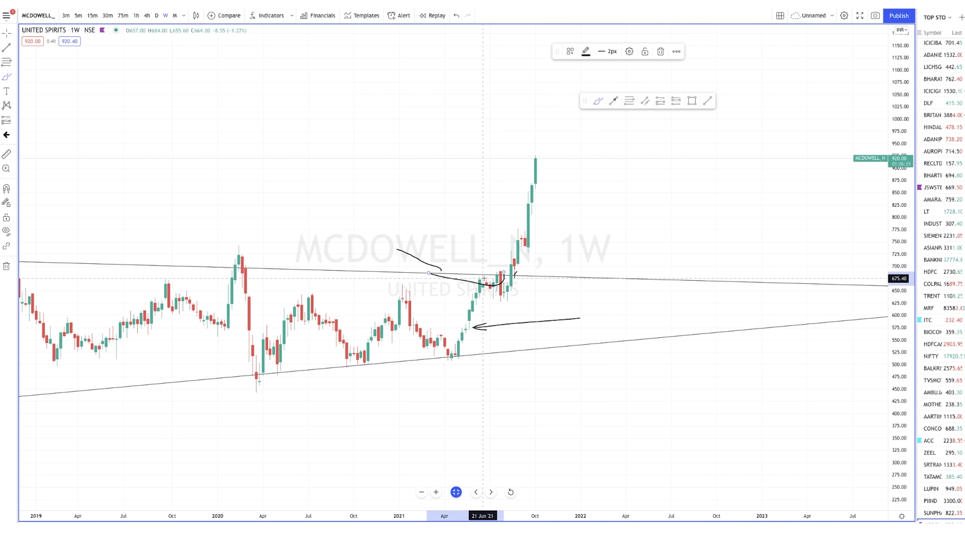
scroll(484, 279, "up", 2)
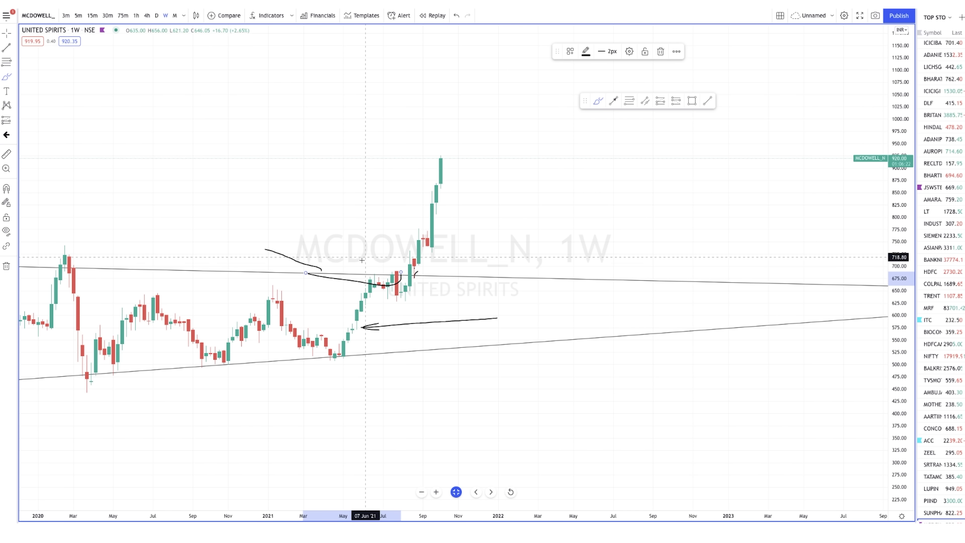
left_click(157, 15)
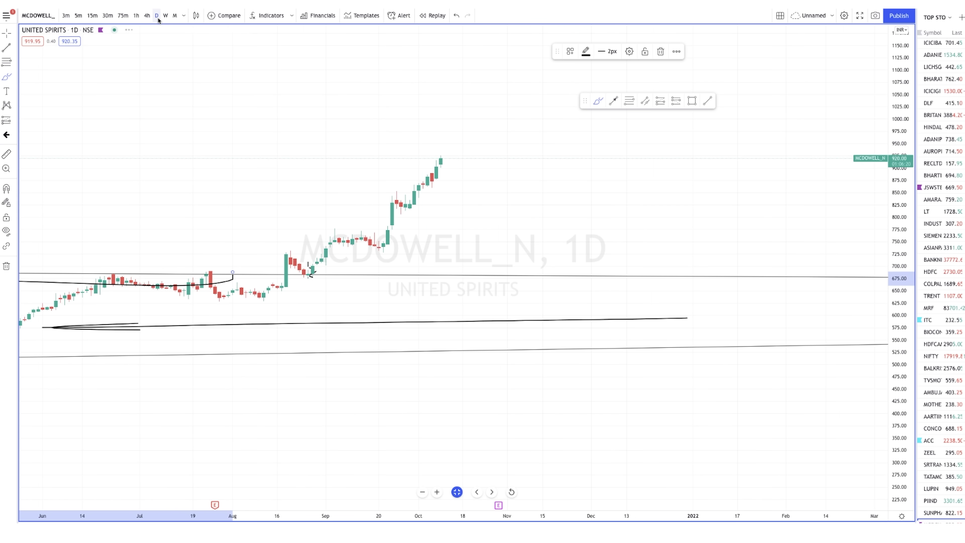